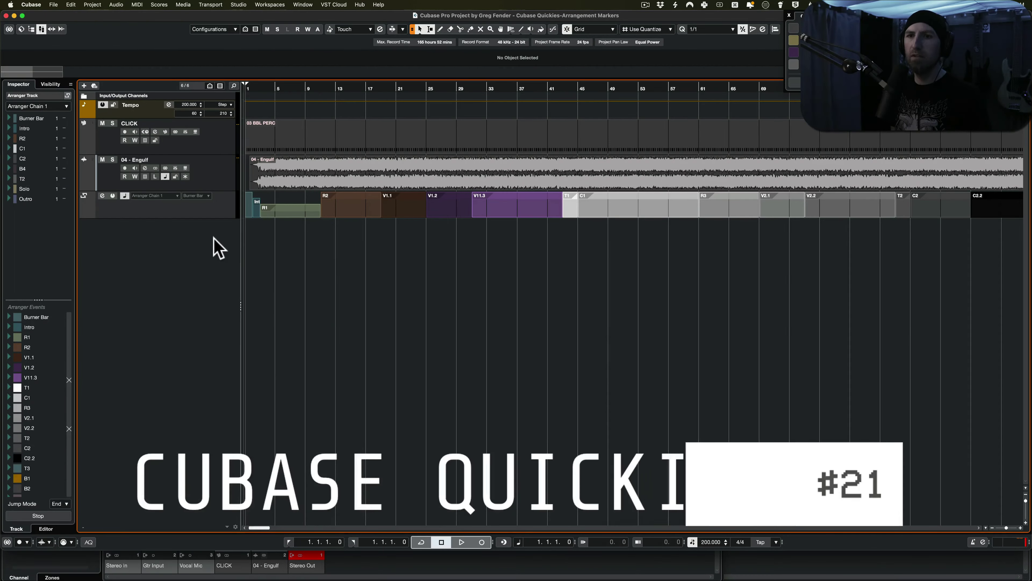
Add a new marker track below the arranger track and select its name for editing.
right_click(215, 239)
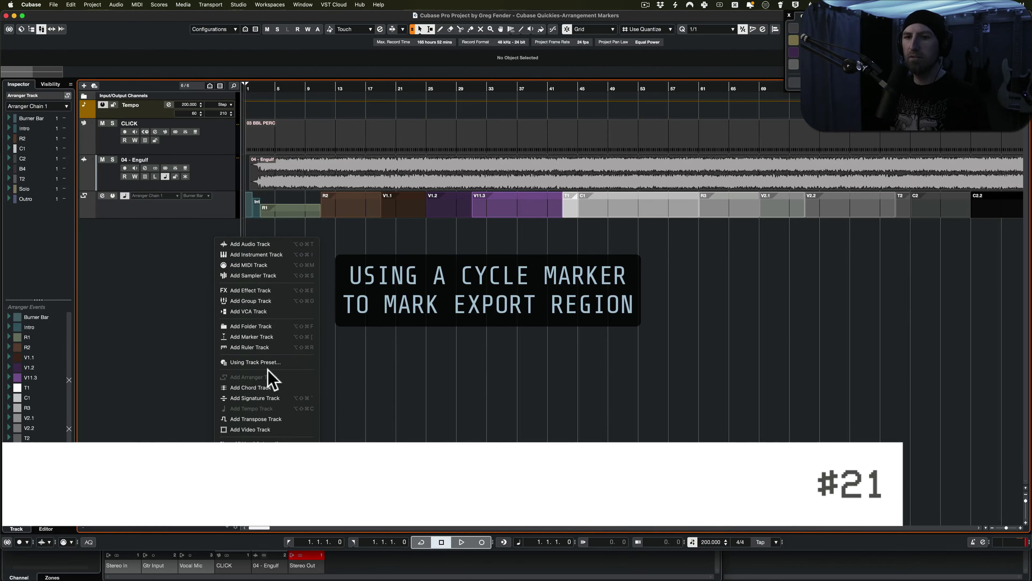
left_click(196, 302)
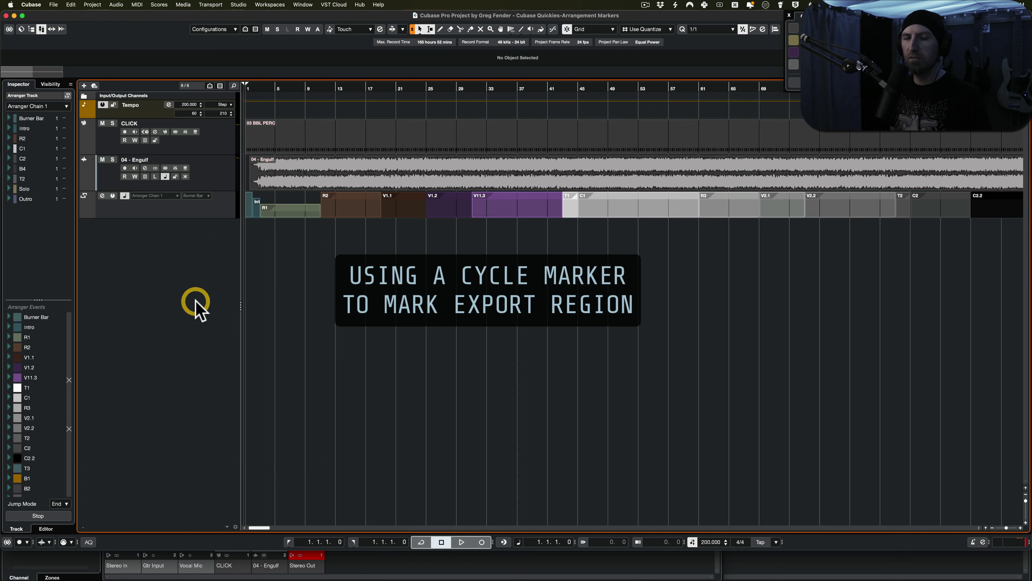
right_click(210, 248)
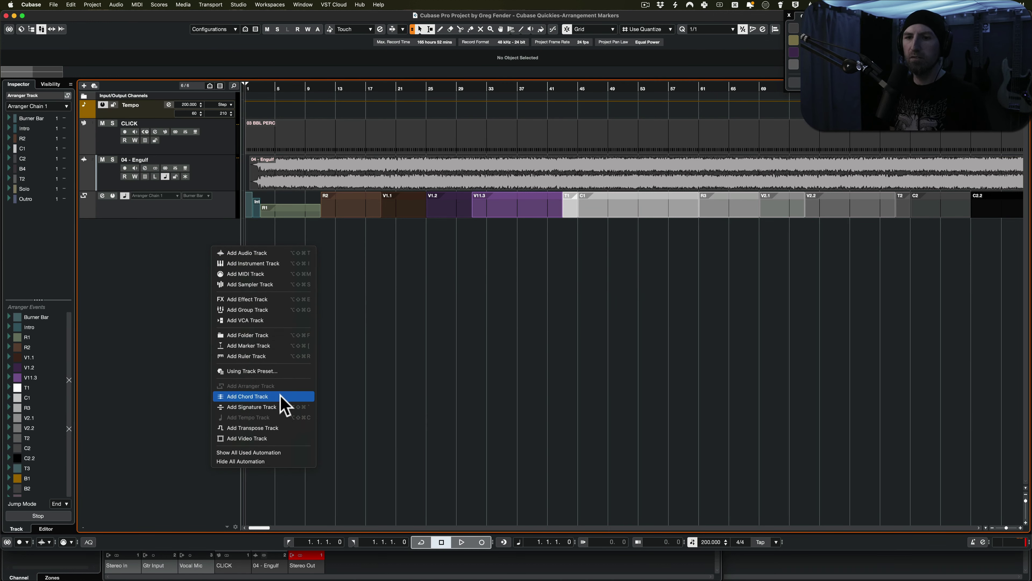
left_click(268, 345)
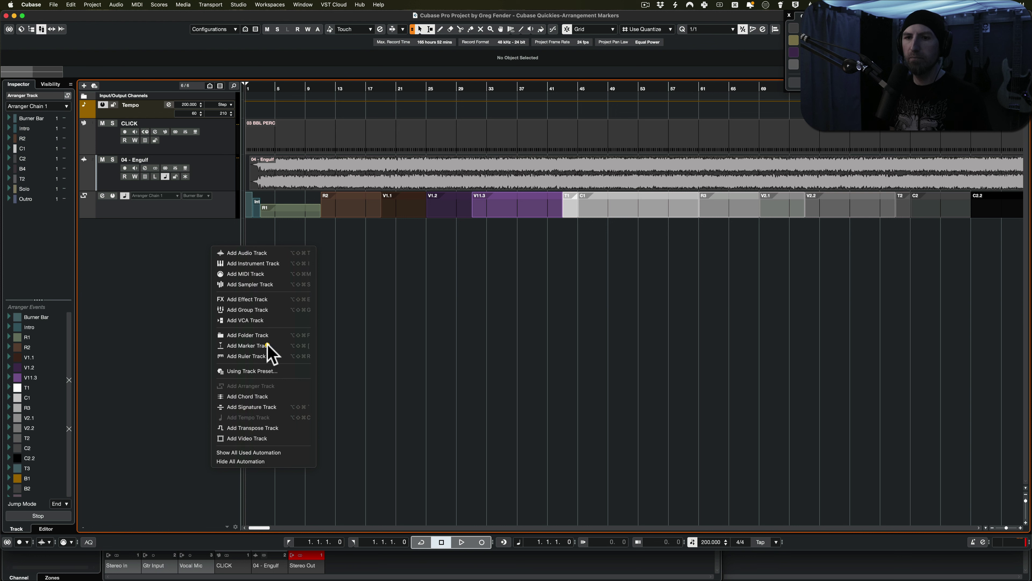
left_click(320, 241)
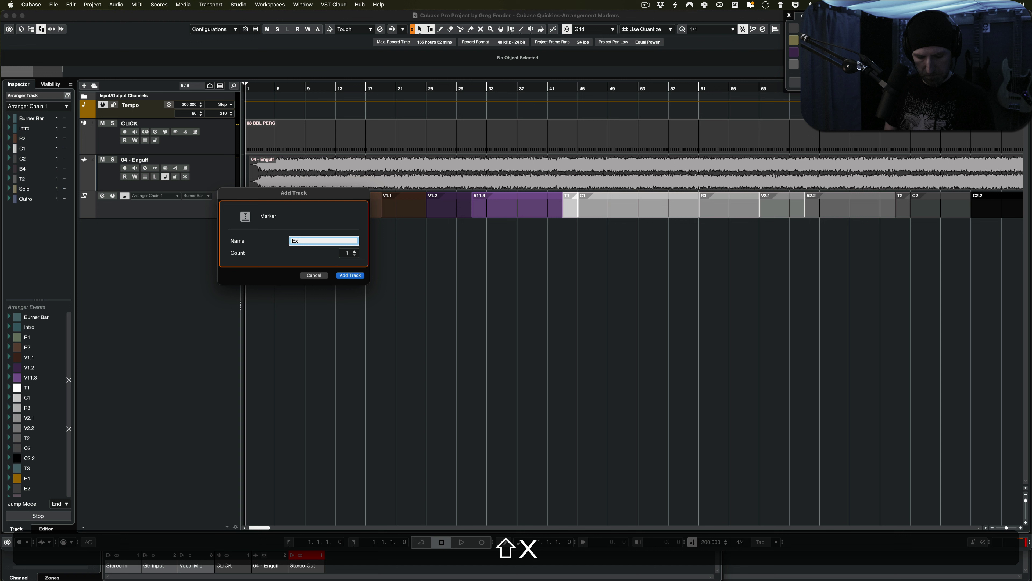
Name the marker track 'Export' and drag it to the top of the track list.
type("Export")
key("Return")
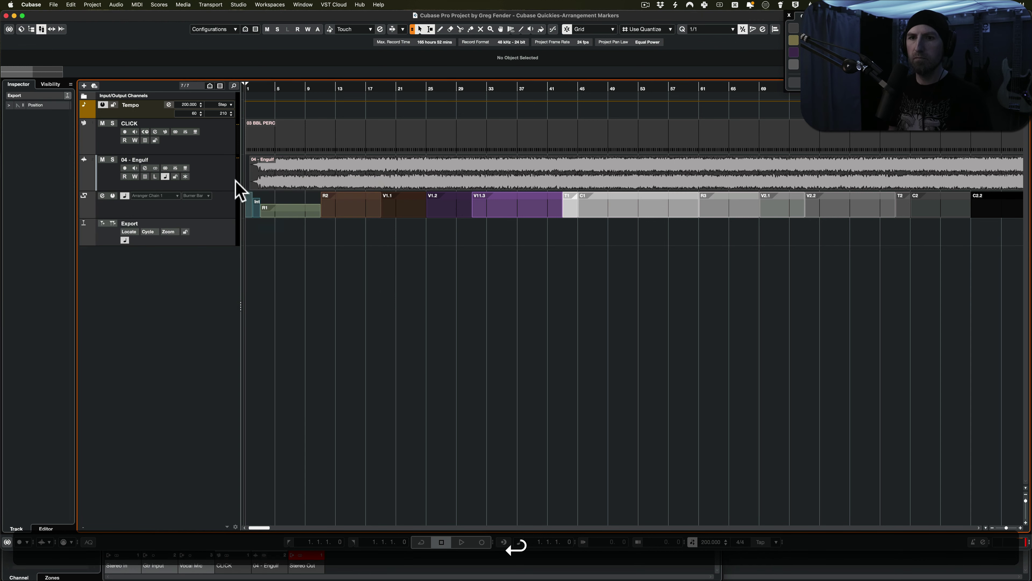
left_click_drag(228, 151, 223, 106)
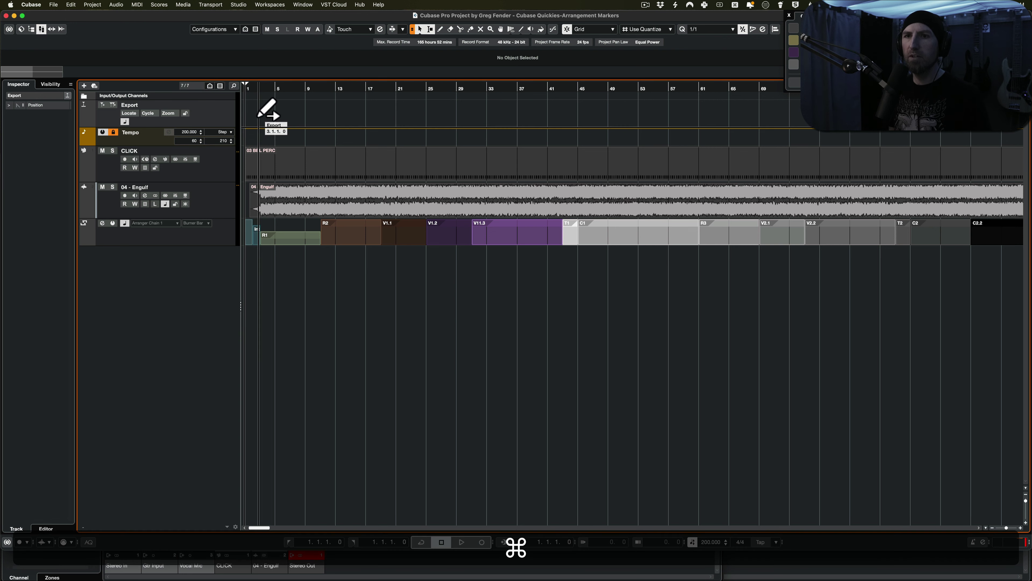
Draw a cycle marker on the Export track and pull its end back toward bar 201.
scroll(251, 117, "down", 5)
left_click_drag(251, 117, 722, 115)
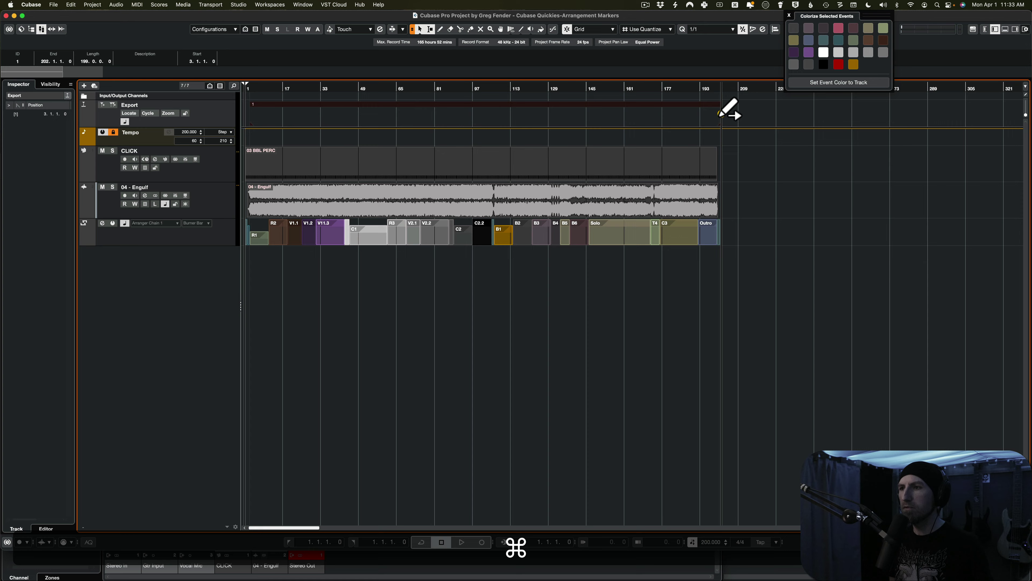
scroll(716, 115, "up", 8)
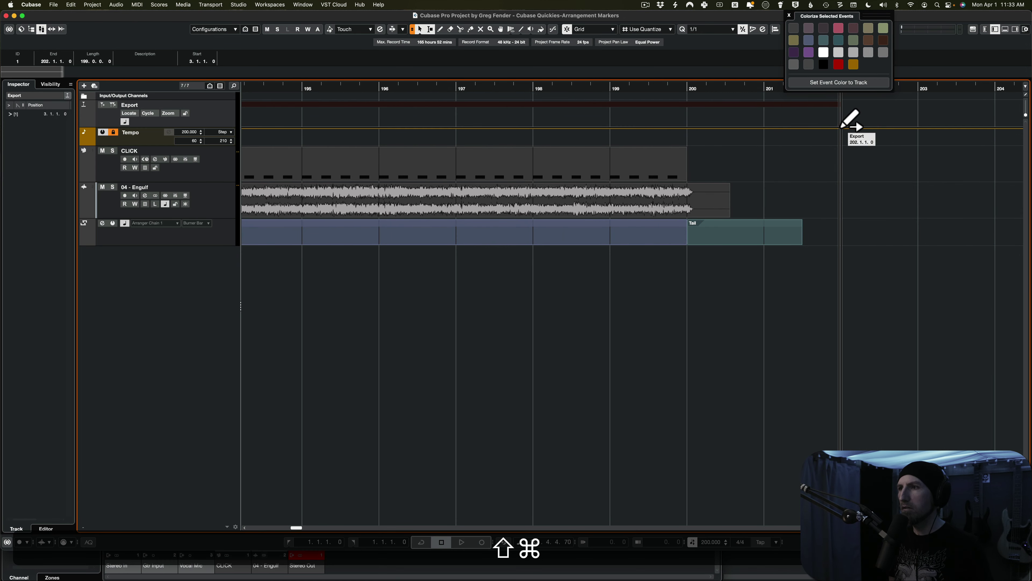
key("shift+super+F2")
left_click_drag(840, 125, 807, 127)
Set the snap grid to half notes and move the cycle marker's start to bar 1.
key("shift+super+2")
scroll(809, 155, "down", 3)
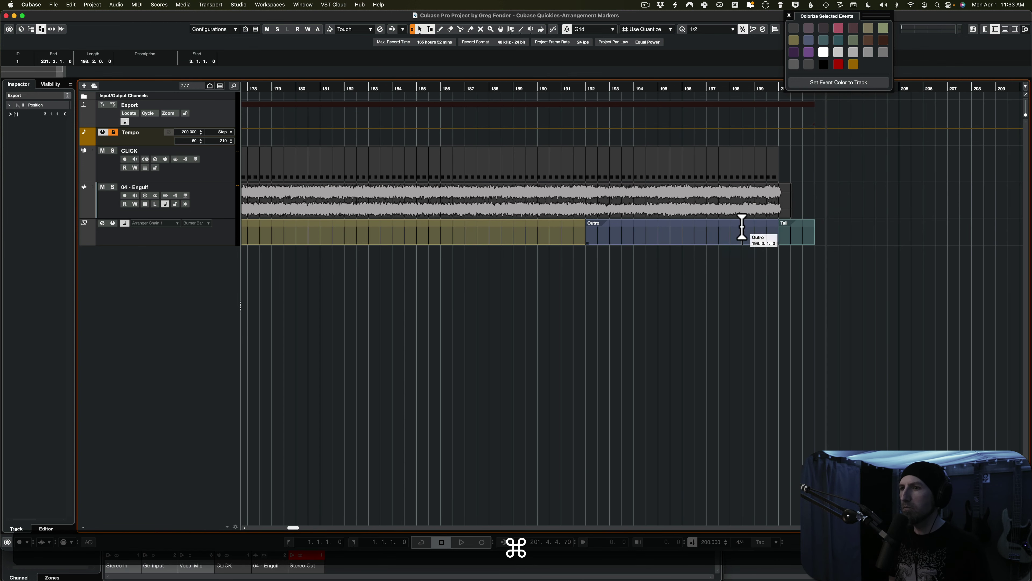
scroll(742, 226, "down", 5)
scroll(292, 289, "up", 5)
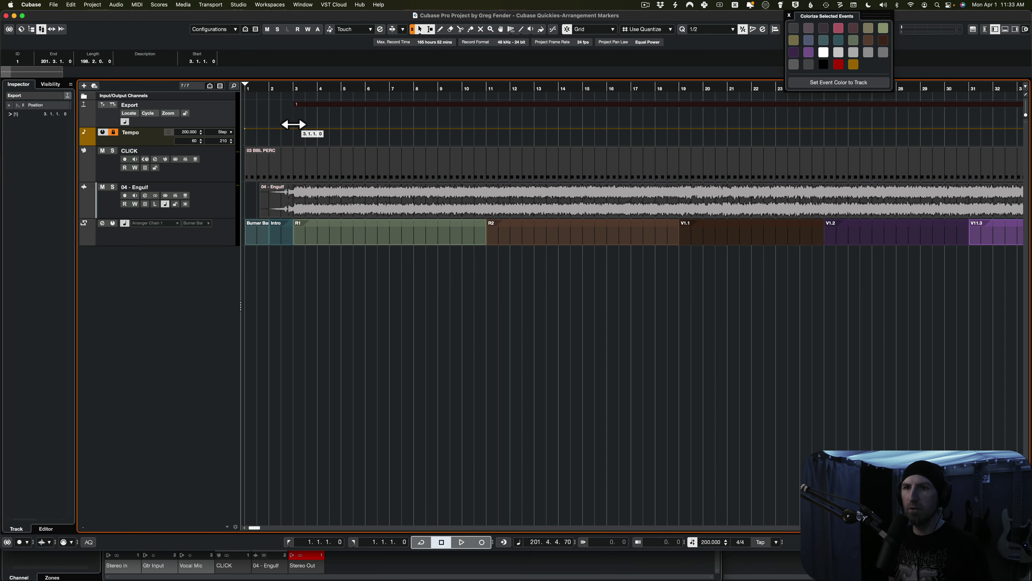
left_click_drag(295, 126, 220, 132)
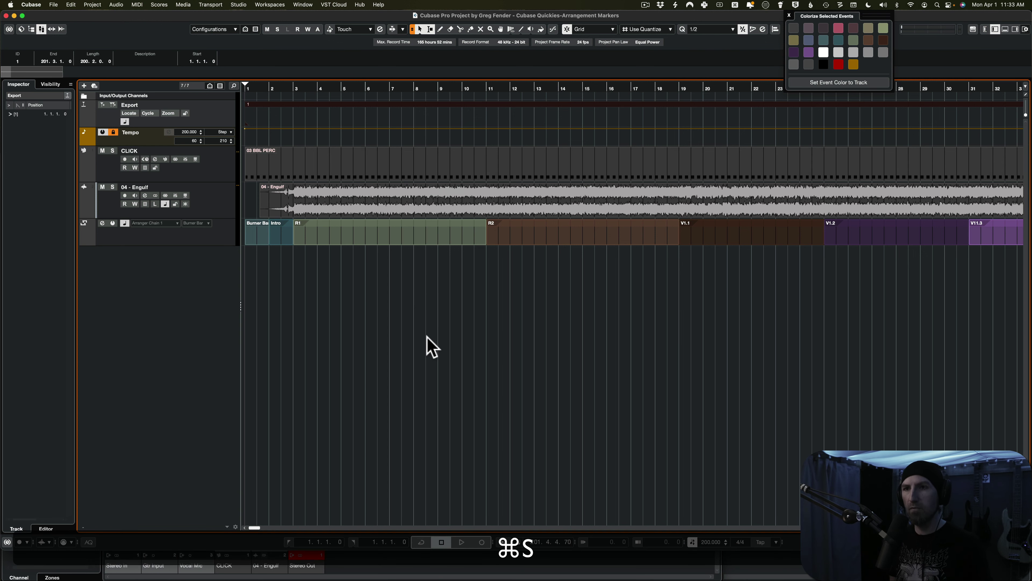
scroll(431, 347, "down", 3)
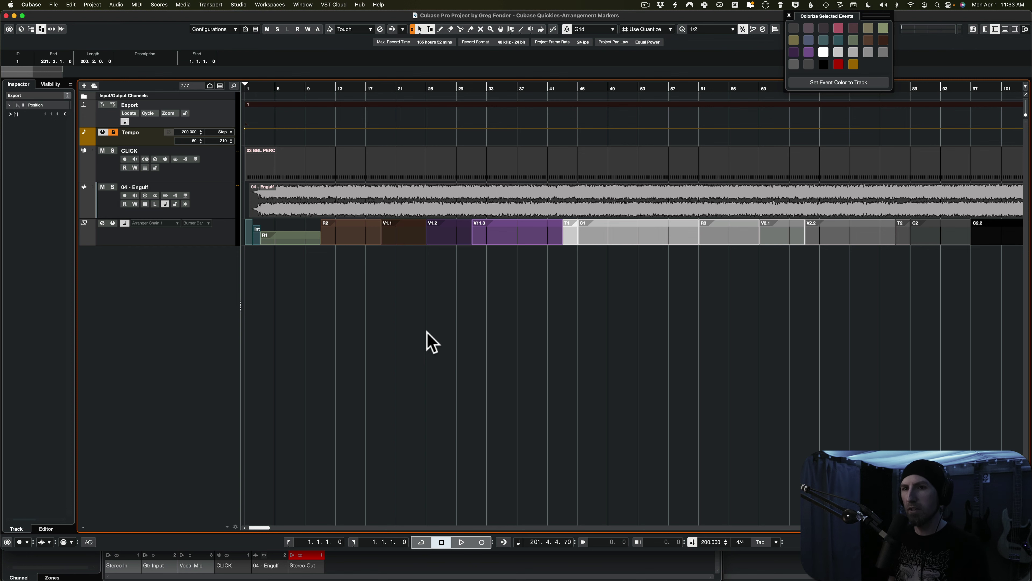
Drag the Burner Bar arranger section's right edge to bar 2, where Intro begins.
scroll(301, 307, "up", 5)
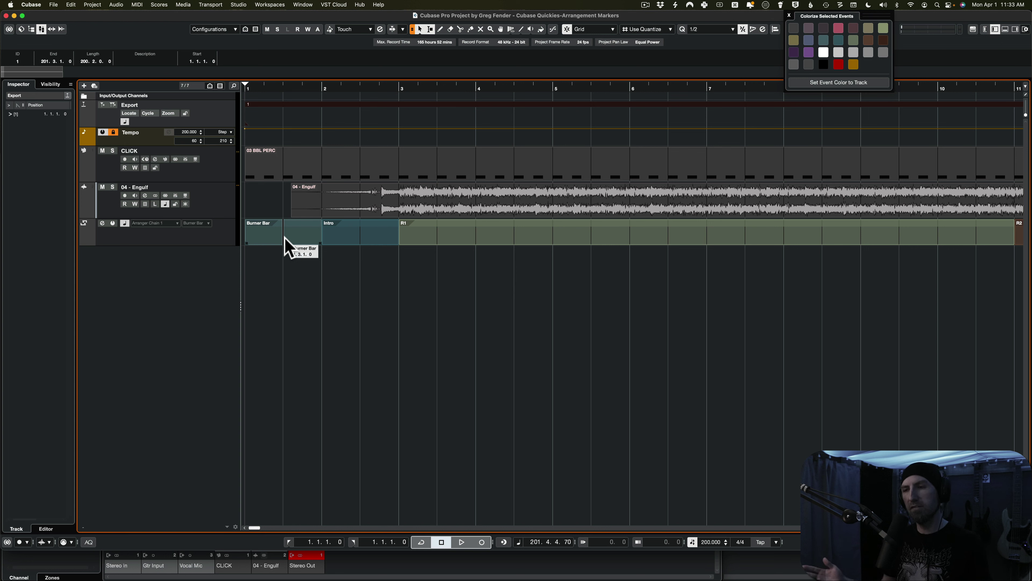
left_click_drag(291, 242, 290, 240)
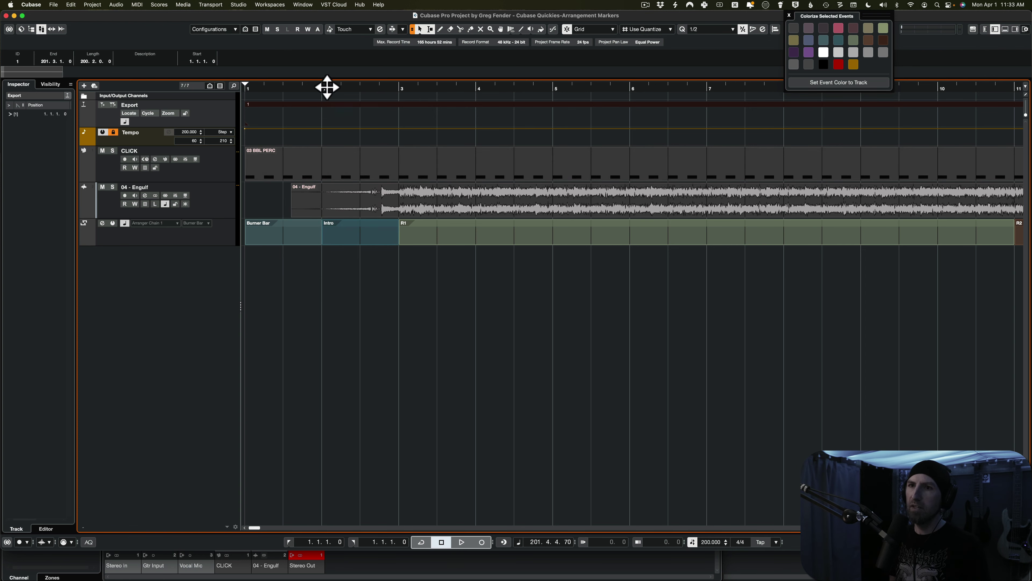
scroll(489, 357, "down", 4, "super")
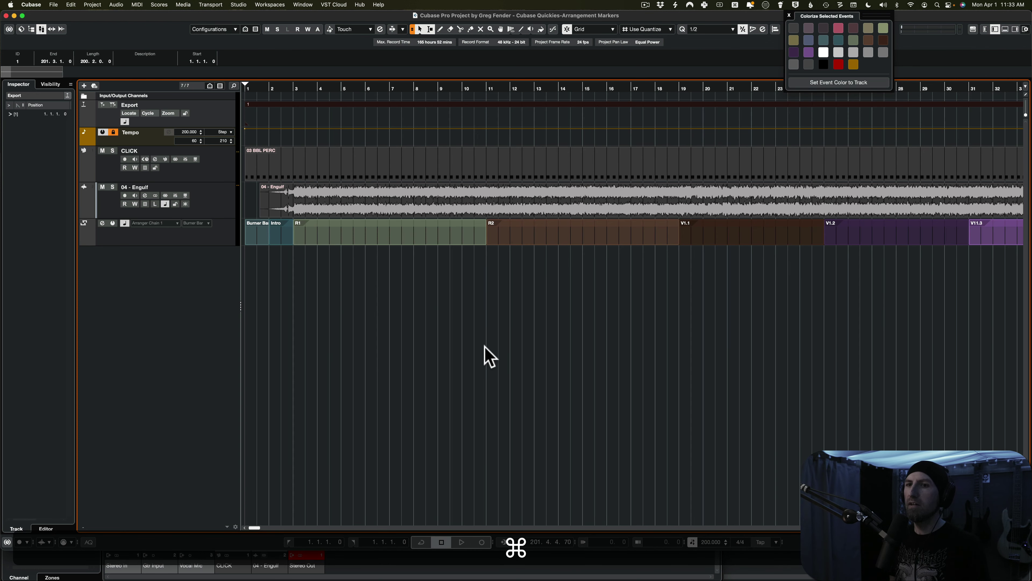
Add a ruler track that displays time in seconds.
right_click(209, 112)
left_click(173, 271)
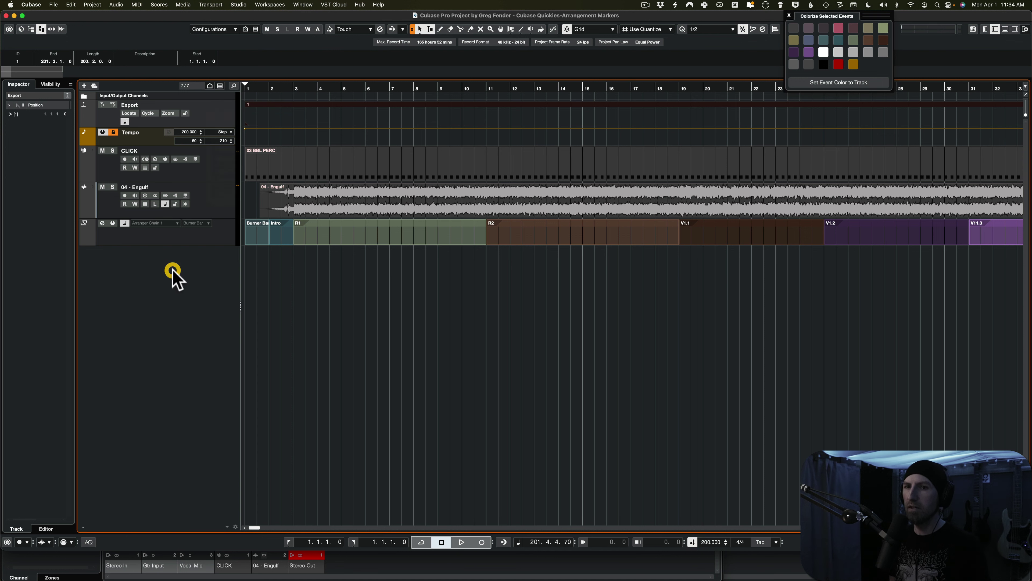
right_click(173, 271)
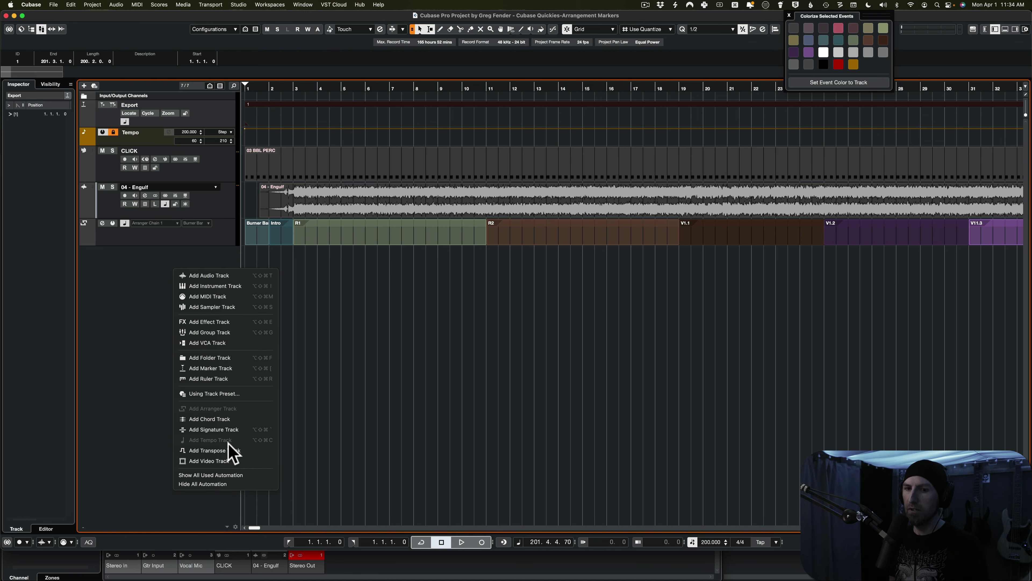
left_click(212, 379)
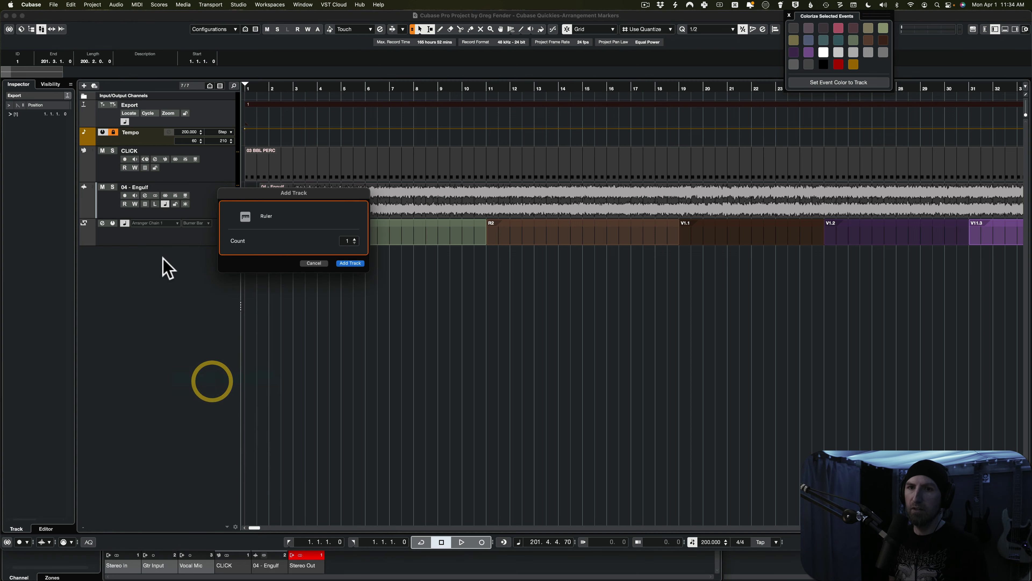
left_click(345, 264)
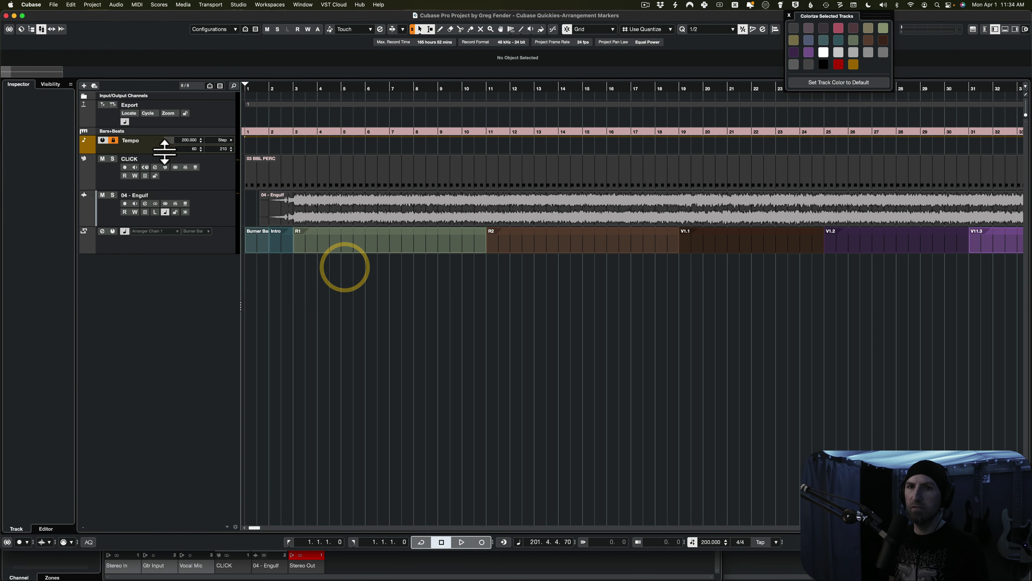
left_click(121, 131)
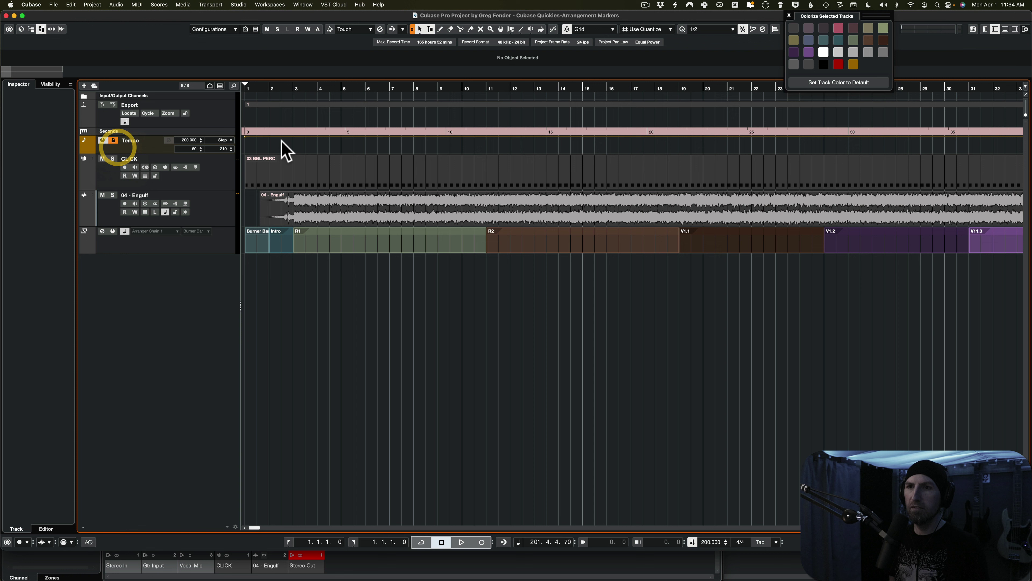
Move the Seconds ruler above the Export track and zoom in around bar 18.
left_click_drag(220, 112, 315, 126)
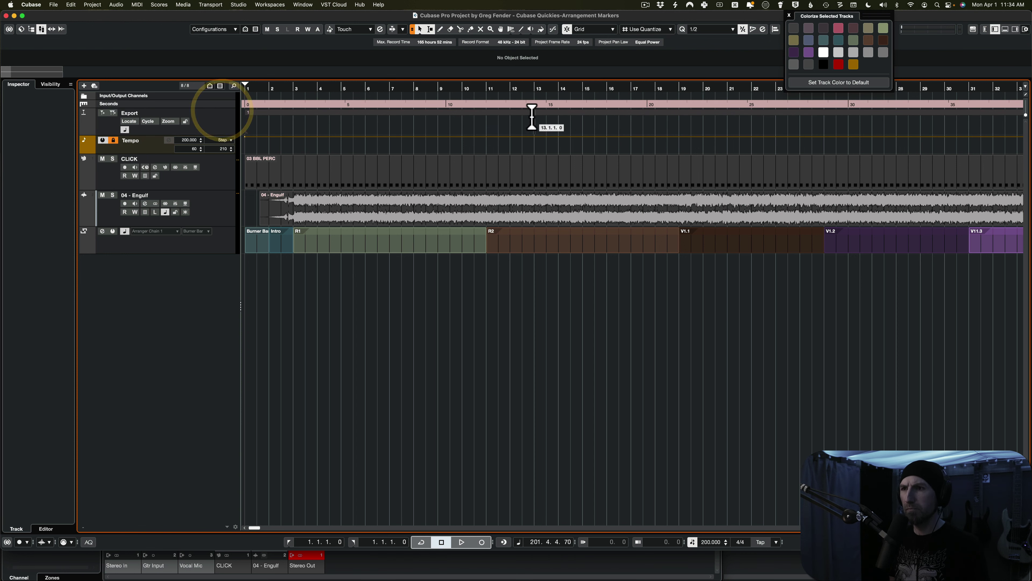
left_click_drag(659, 84, 611, 185)
scroll(724, 265, "down", 5)
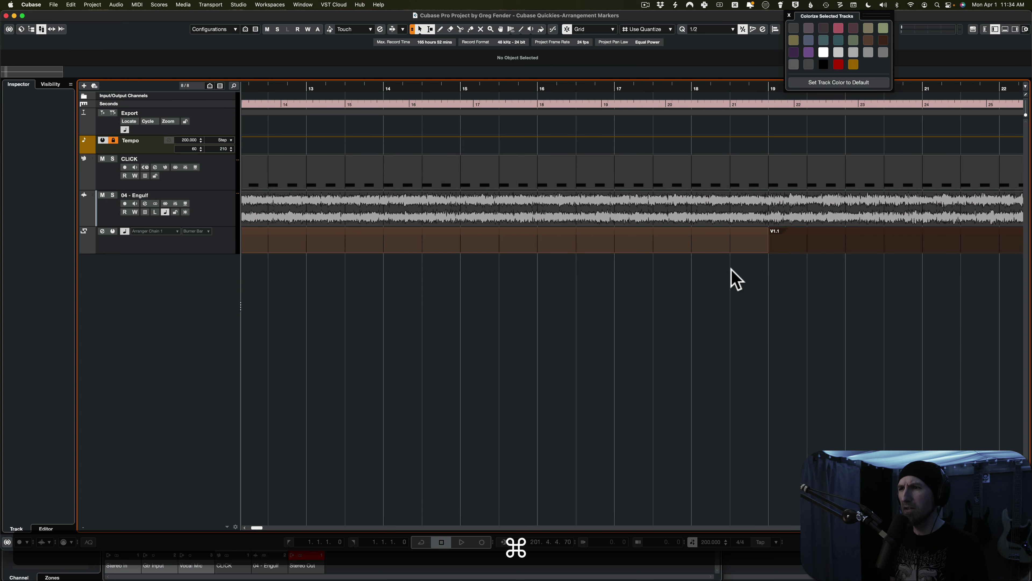
scroll(752, 315, "down", 5)
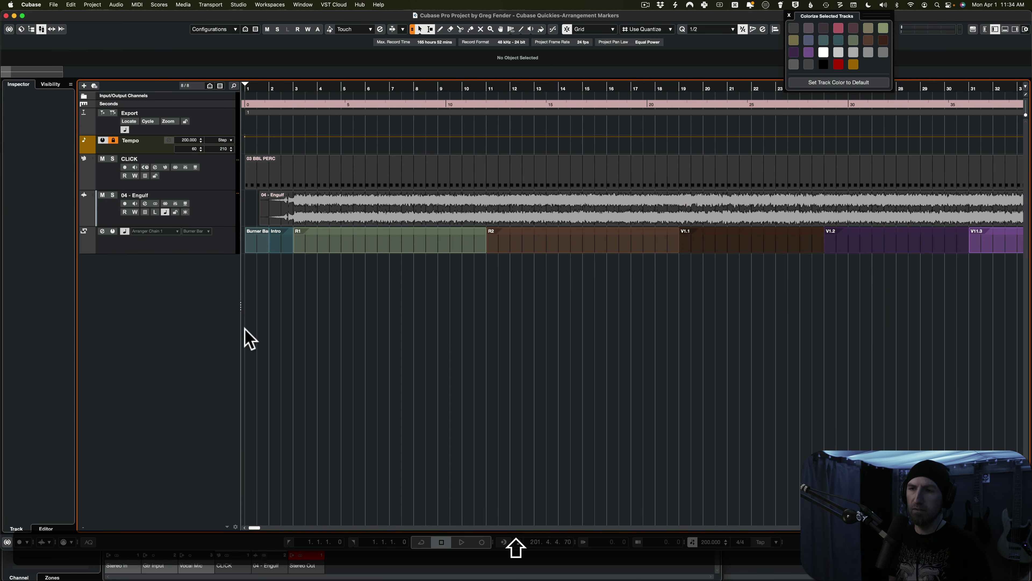
scroll(281, 269, "up", 3)
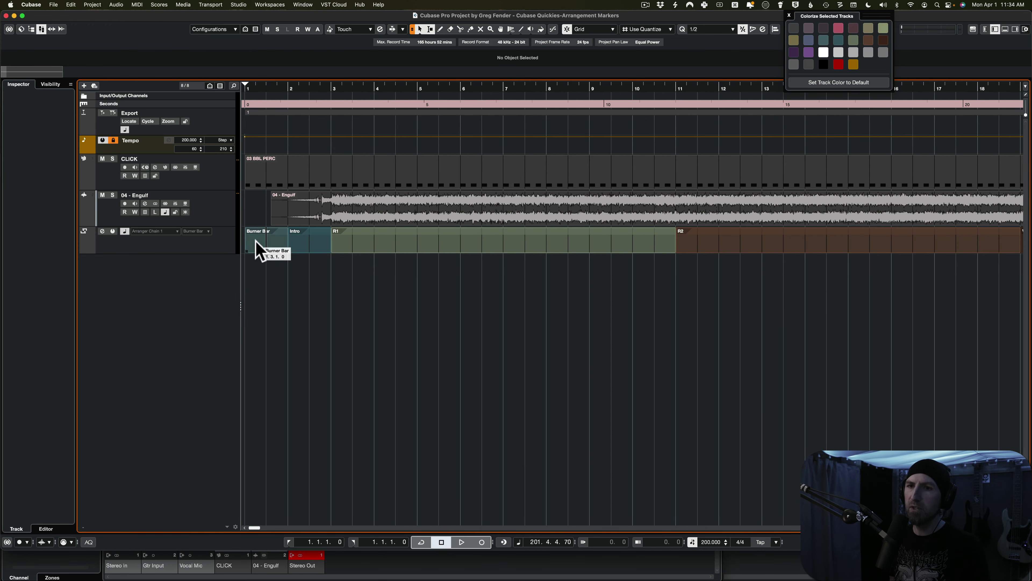
Create a cycle marker on the Export track and set the locators to its range.
double_click(248, 129)
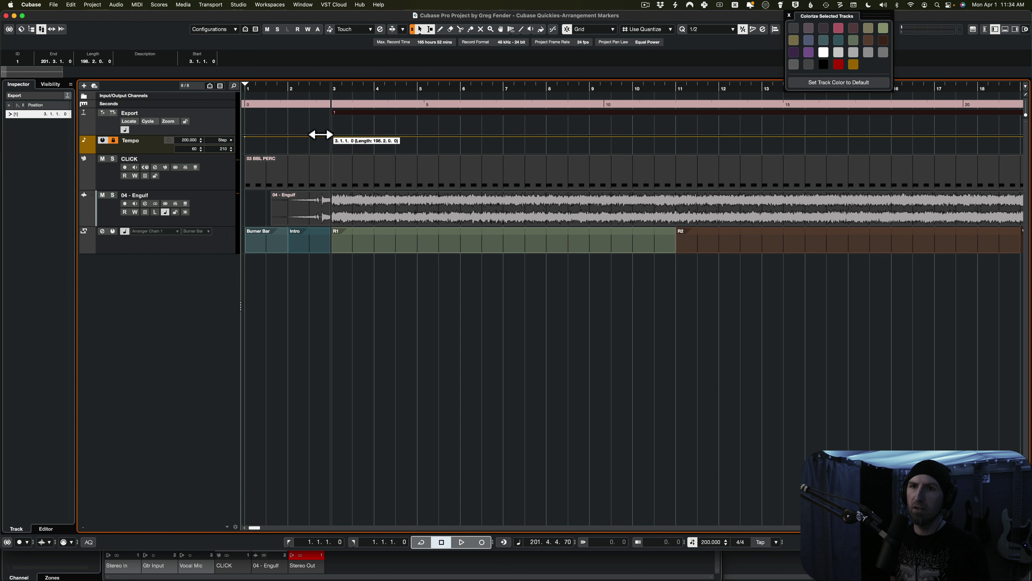
left_click(237, 130)
scroll(478, 255, "down", 10)
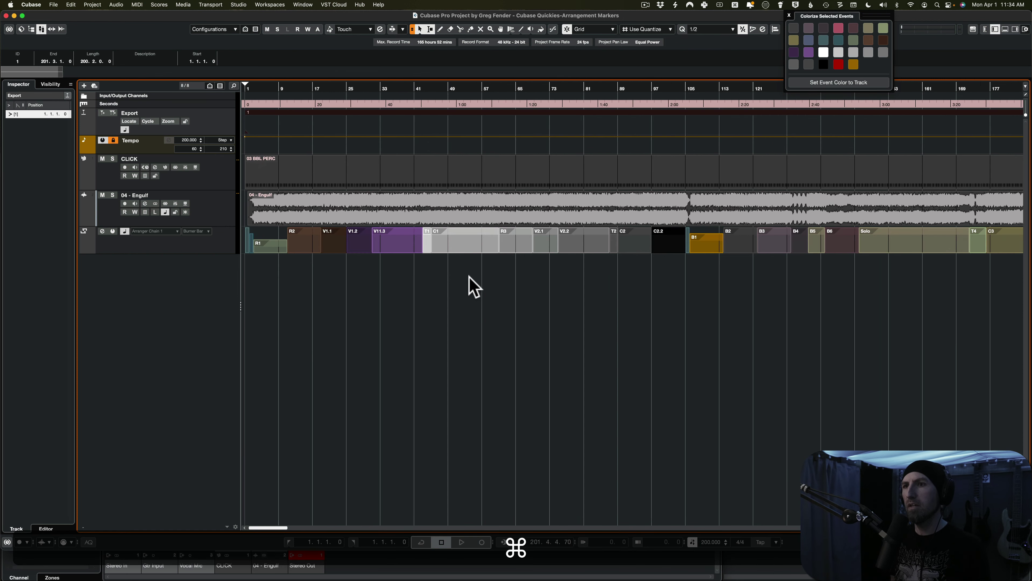
left_click(340, 112)
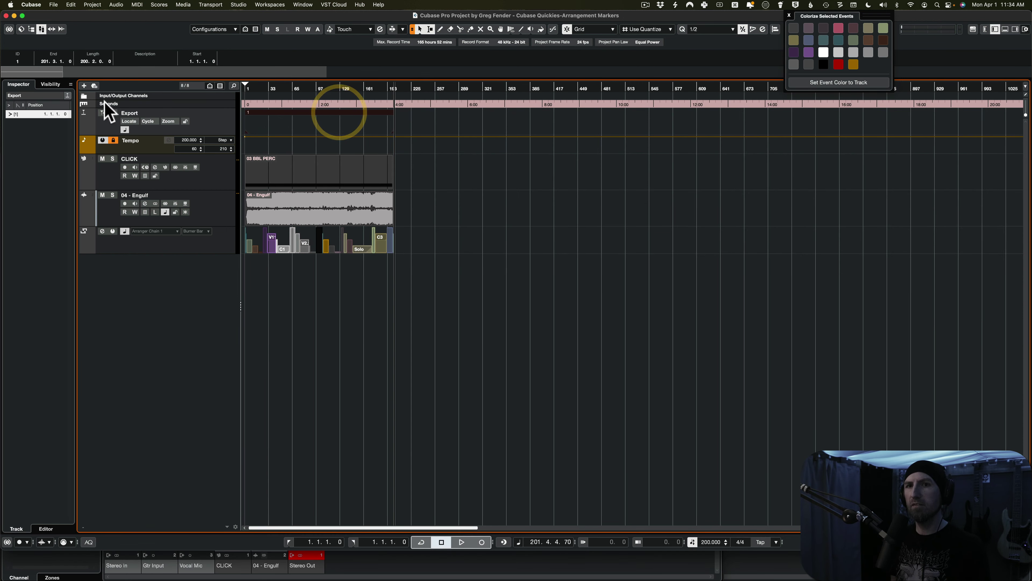
key("ctrl+alt+shift+super+p")
left_click(261, 115)
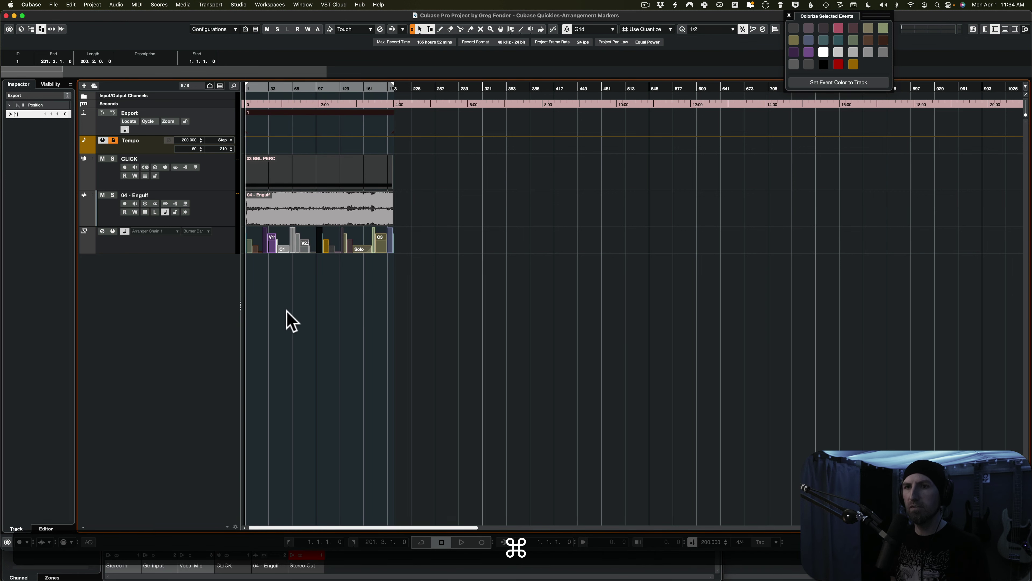
Move the playhead near the song end, around bar 190, testing a locator range past it.
scroll(288, 319, "up", 5)
scroll(295, 324, "down", 3)
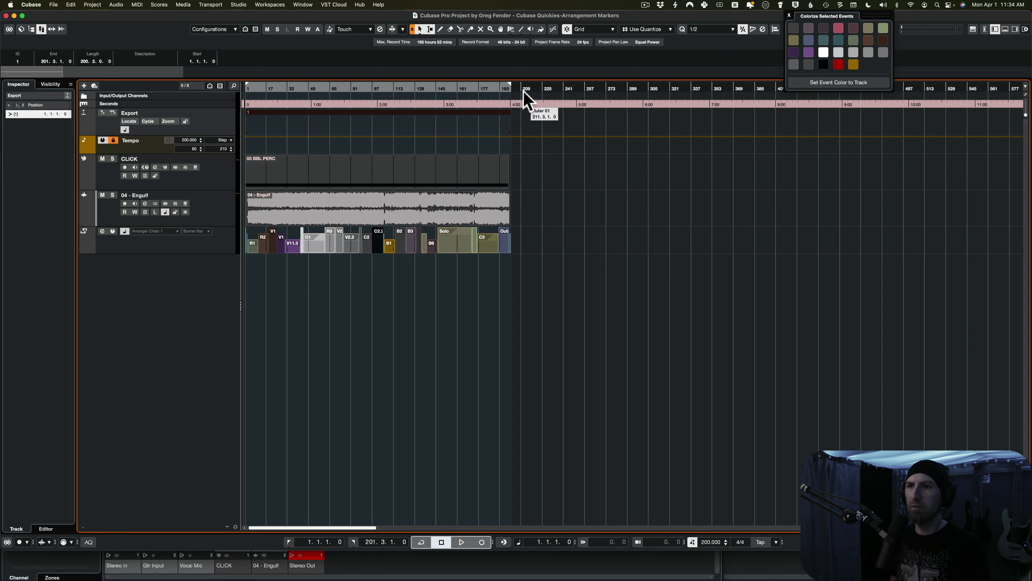
mouse_move(527, 85)
left_mouse_down()
mouse_move(499, 87)
mouse_move(510, 87)
left_mouse_up()
left_click(544, 86)
left_click(497, 87)
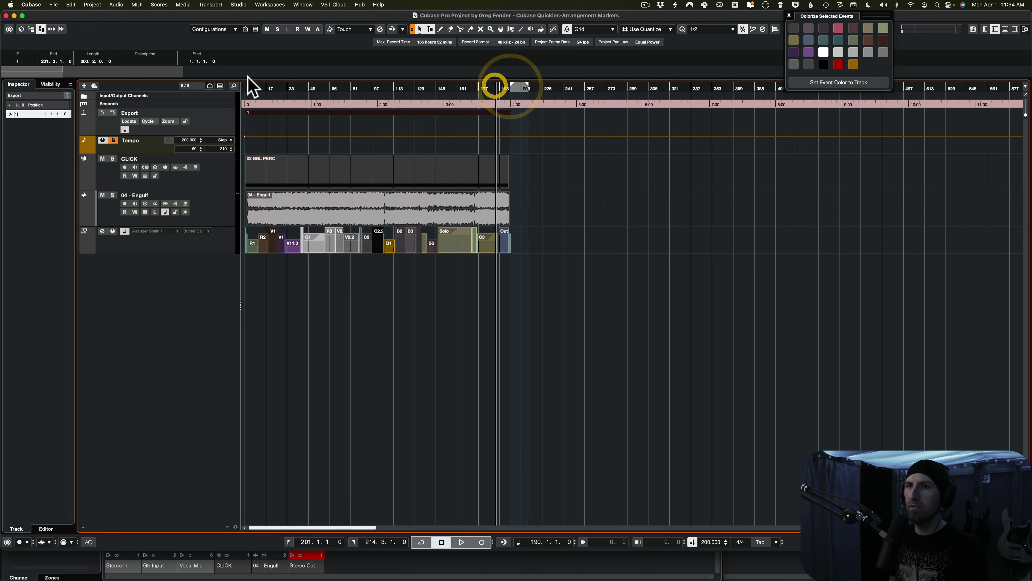
Cut the cycle marker from the Export track, then undo to restore it.
key("super+x")
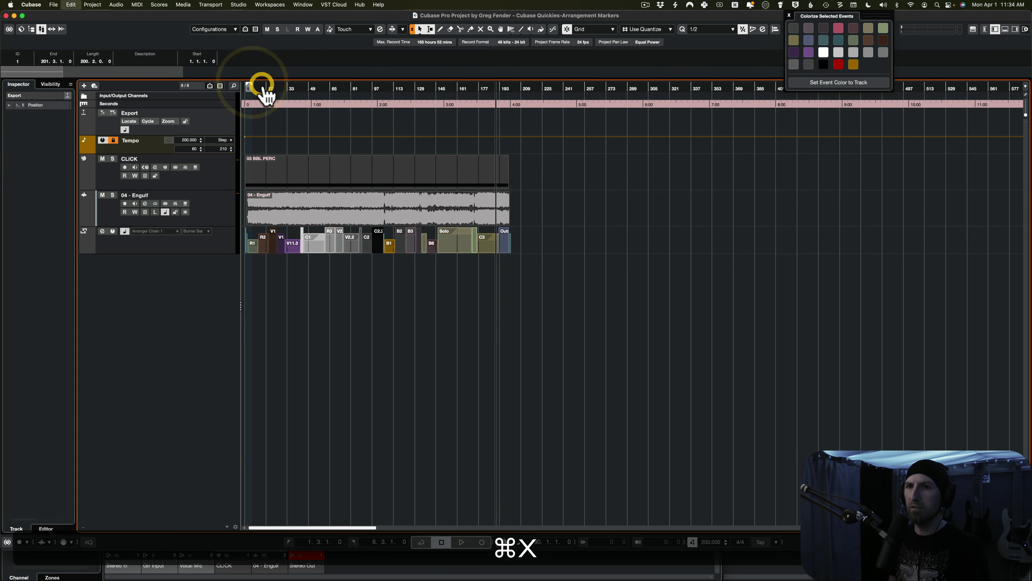
key("shift+super+x")
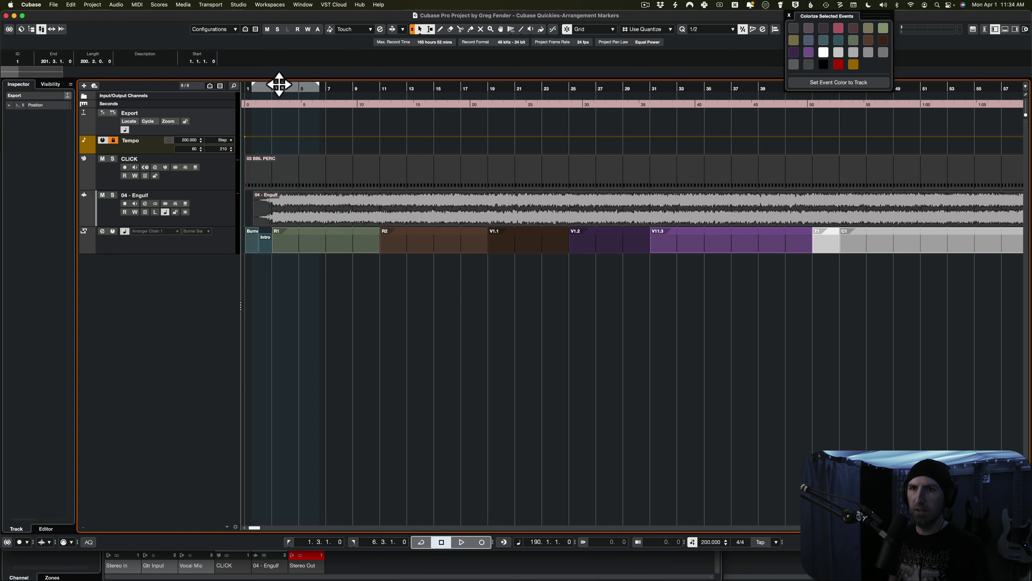
key("super+z")
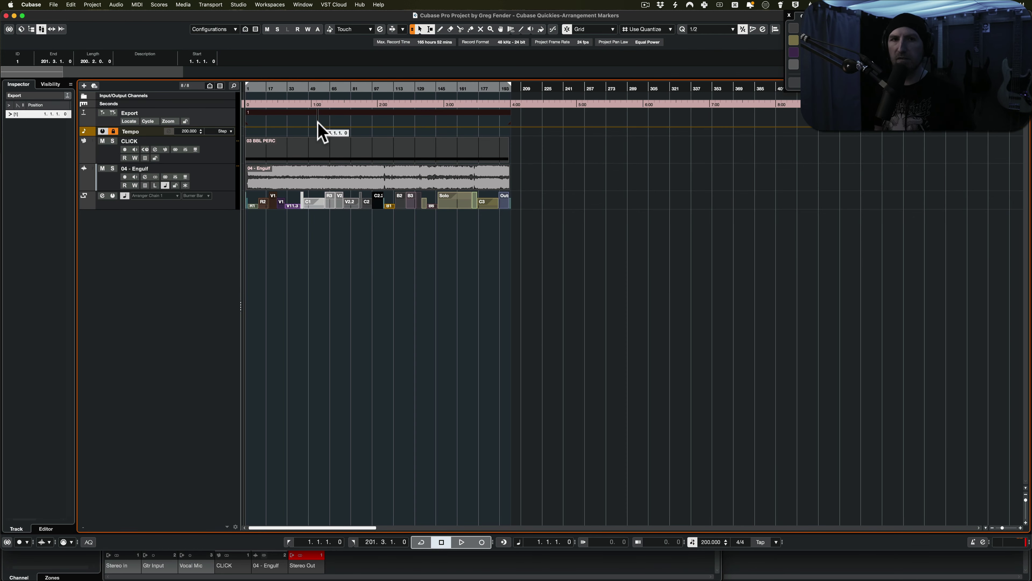
key("super")
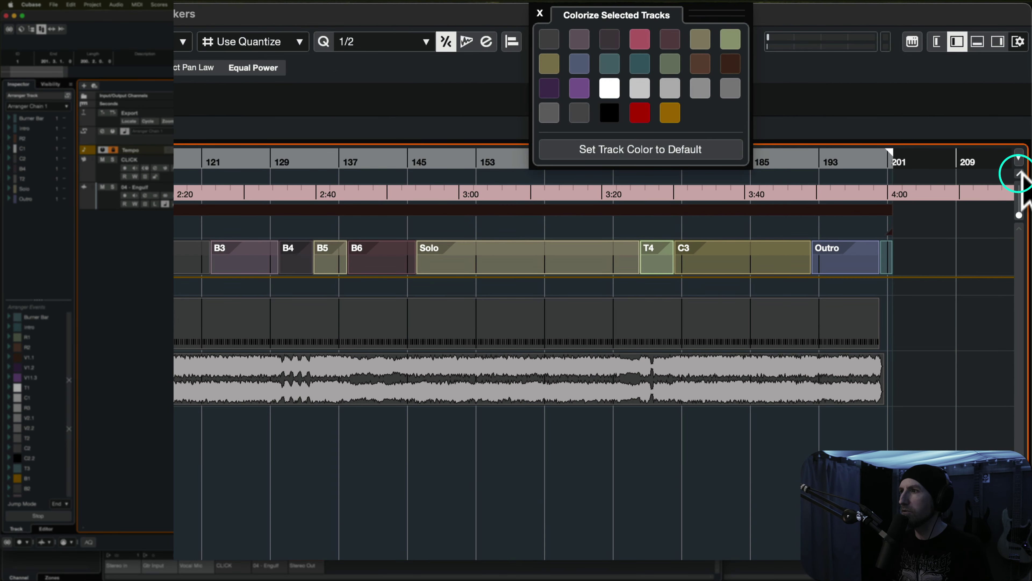
Divide the track list, merge it back into one, then divide it again.
left_click(1020, 174)
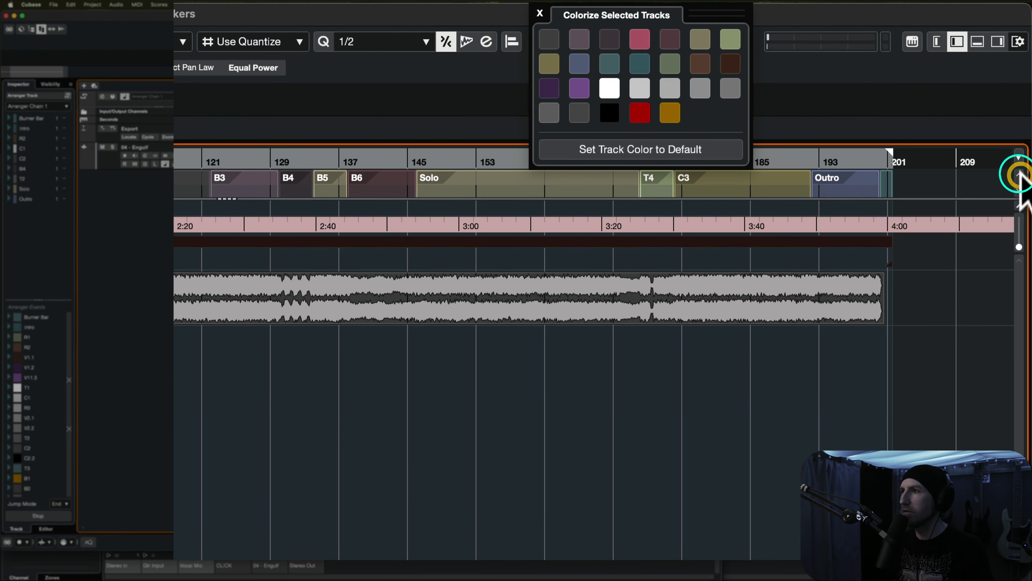
left_click(1017, 201)
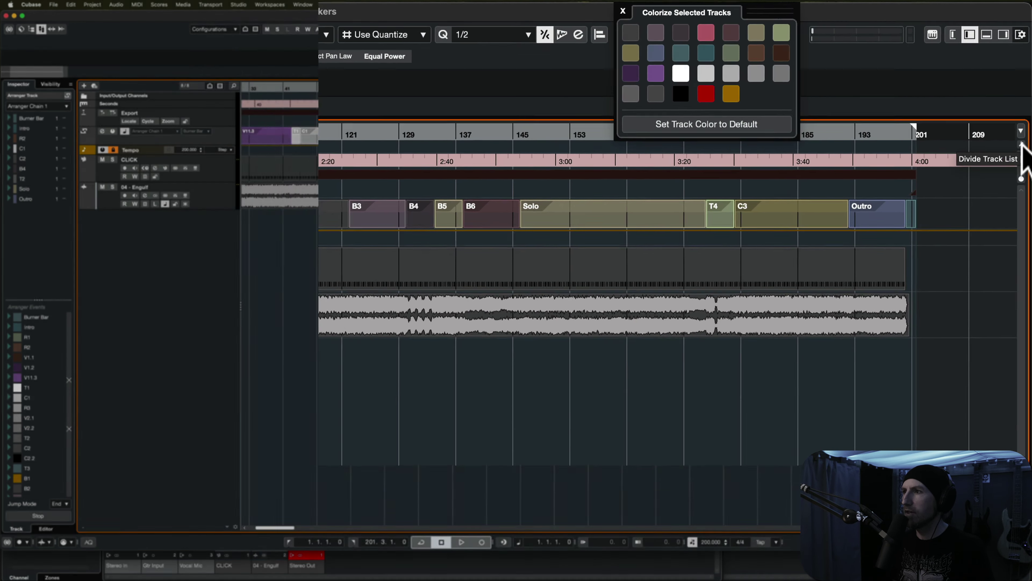
left_click(1018, 173)
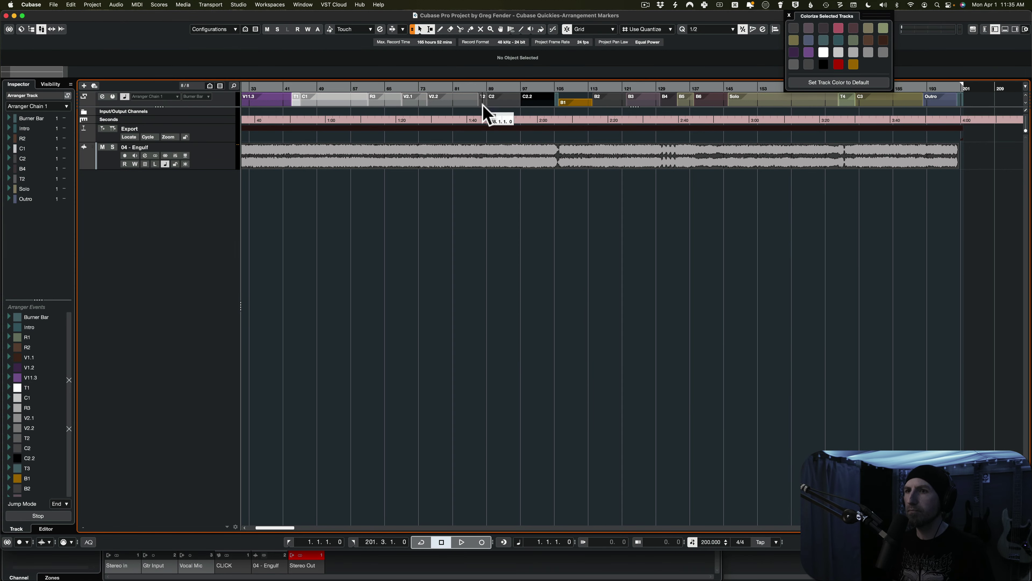
Extend the upper zone to include Tempo and CLICK, then shrink it back to the arranger track.
left_click_drag(483, 107, 454, 153)
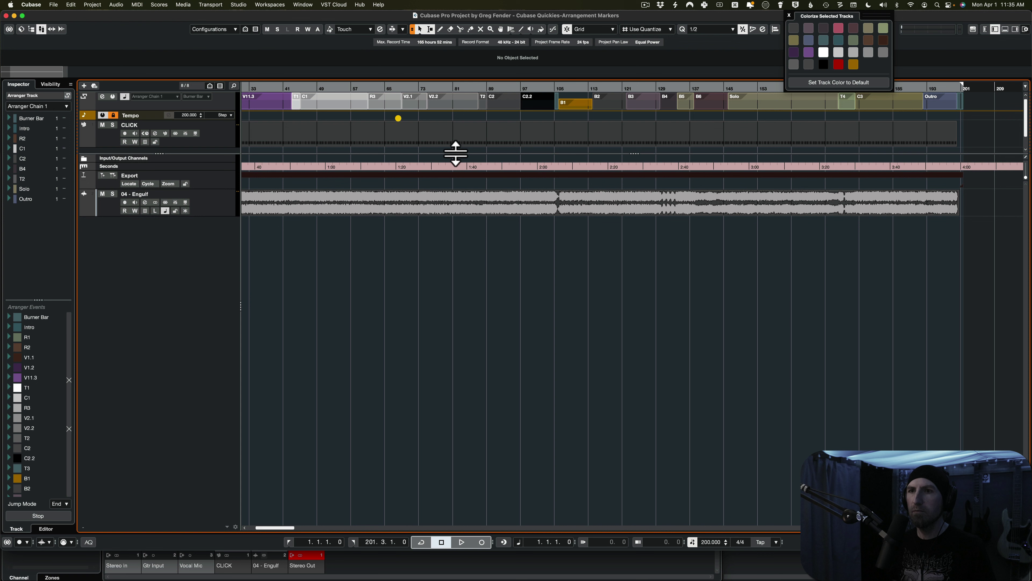
left_click(399, 118)
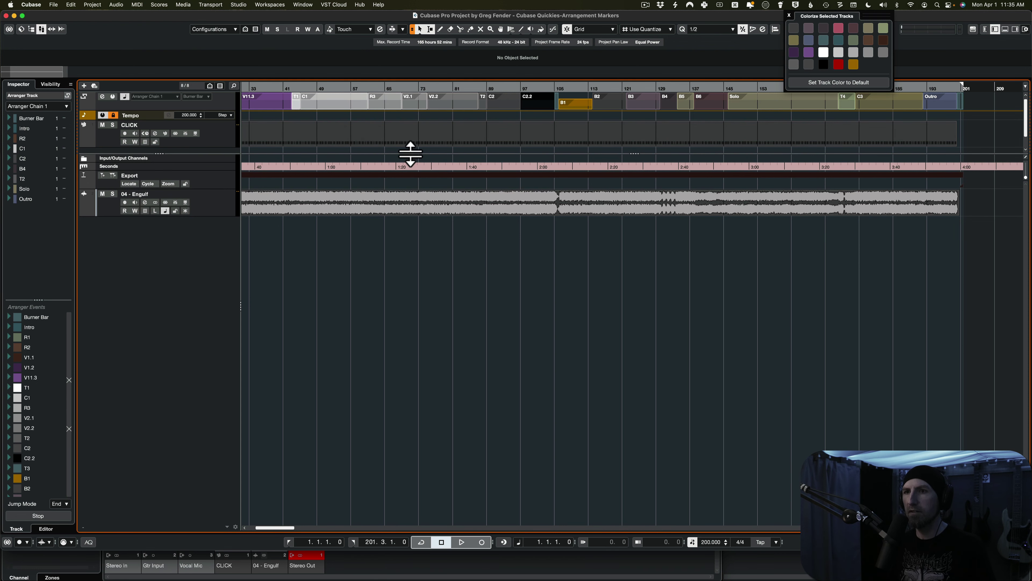
left_click_drag(410, 152, 417, 114)
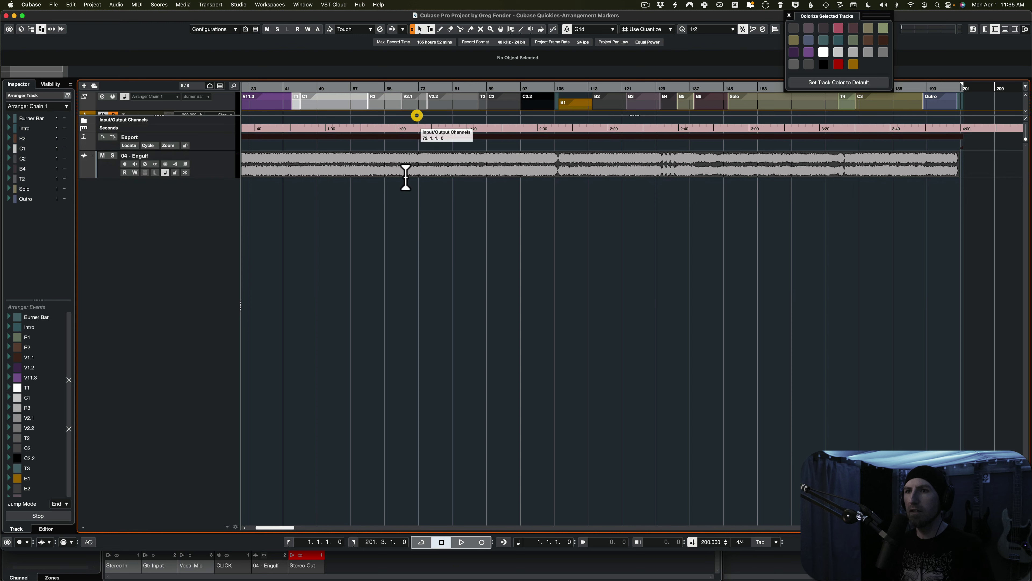
Add 30 audio tracks at once, Audio 01 to Audio 30, with the count set to 30.
right_click(166, 244)
left_click(203, 249)
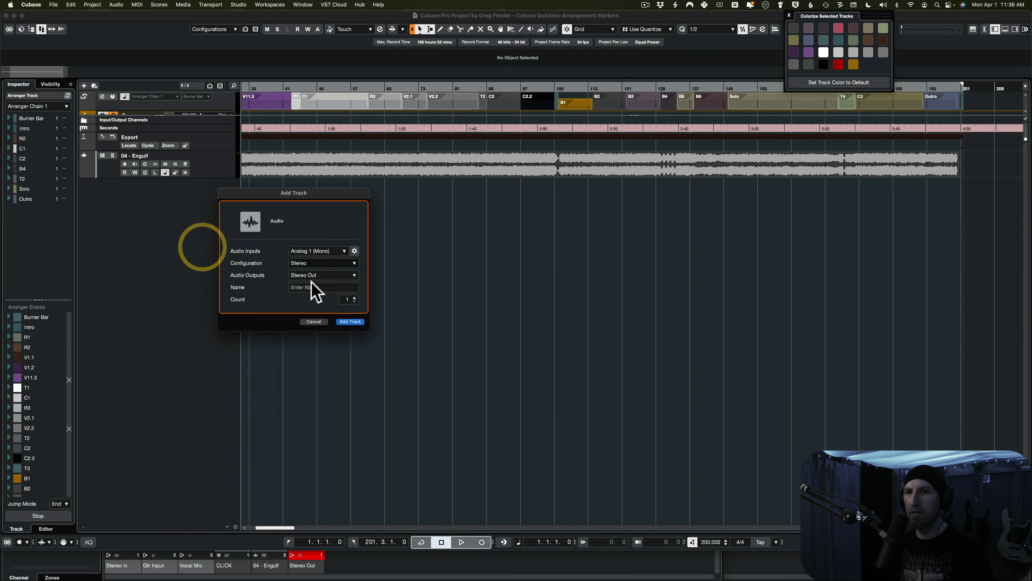
left_click(347, 300)
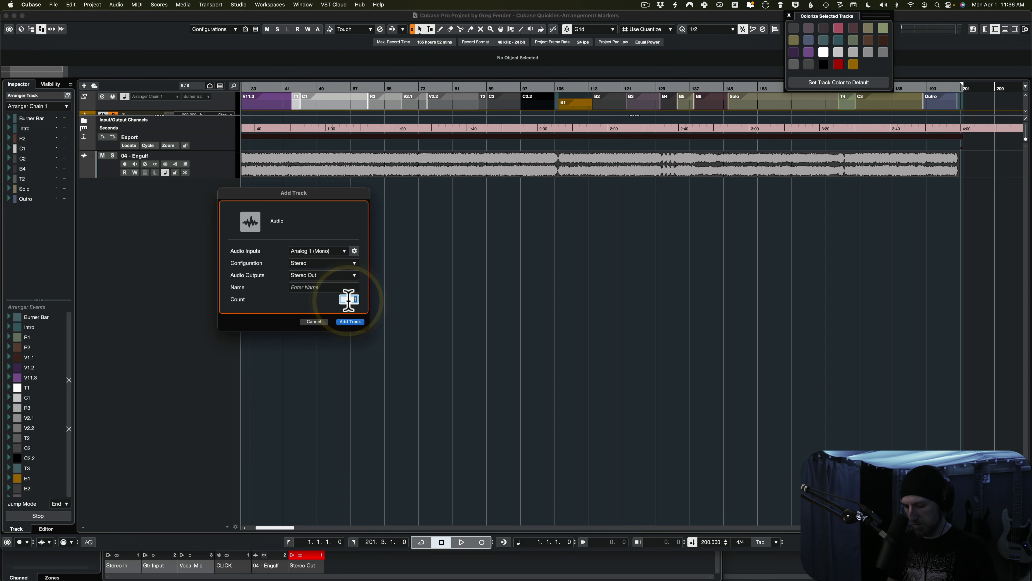
type("30")
key("Return")
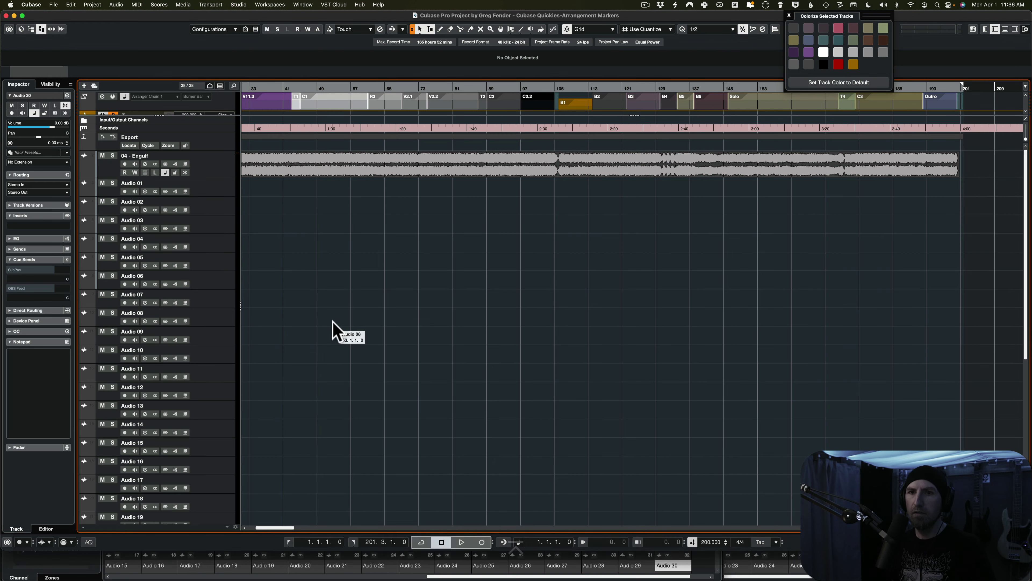
scroll(204, 356, "down", 5)
scroll(204, 356, "up", 4)
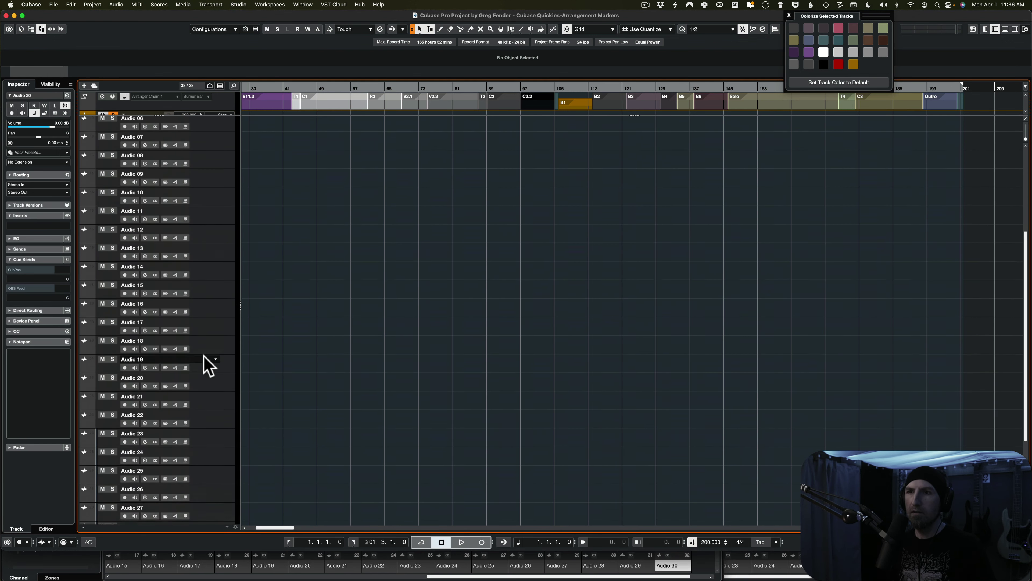